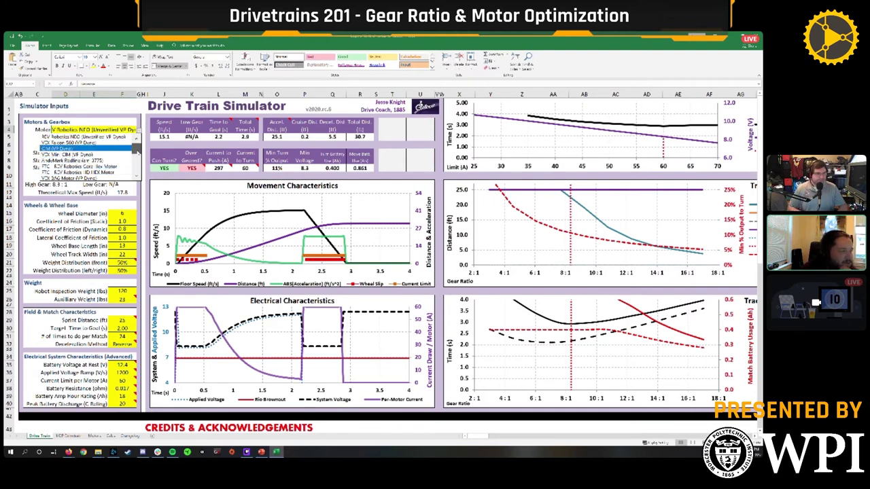
- Browse the available motors and select REV Robotics NEO (Unverified VP Dyno) as the drivetrain motor
scroll(133, 154, down, 3)
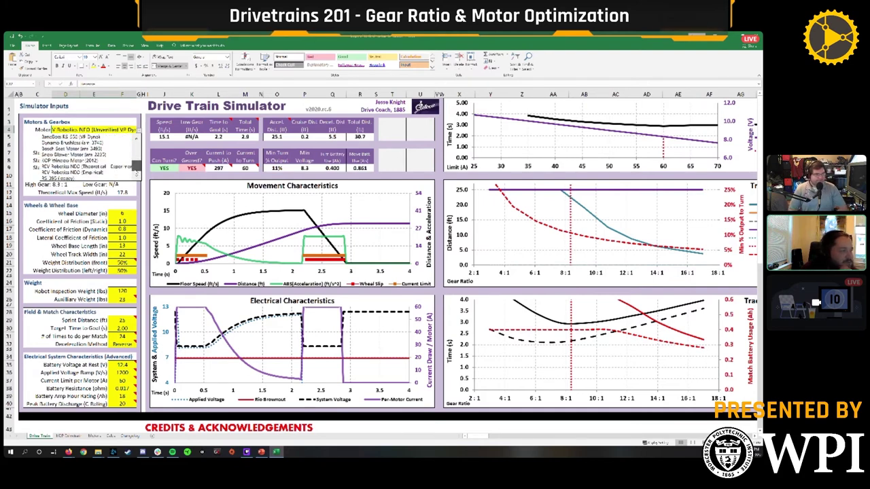
scroll(88, 154, down, 3)
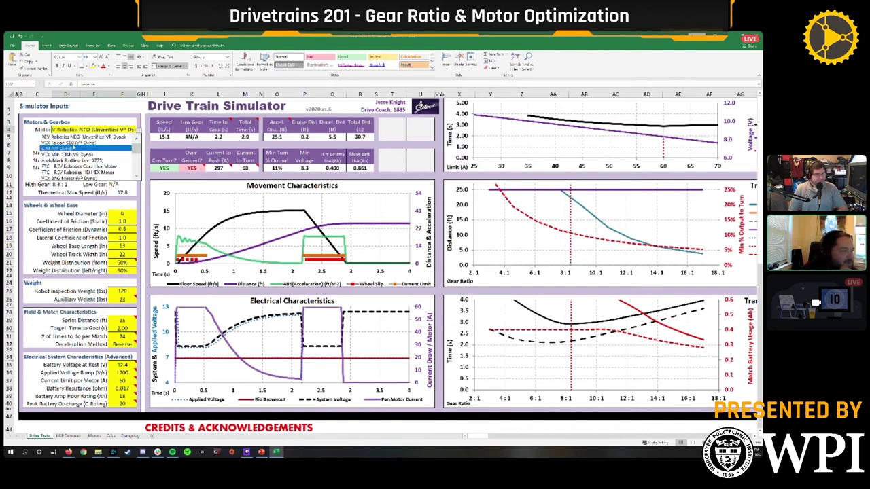
click(88, 136)
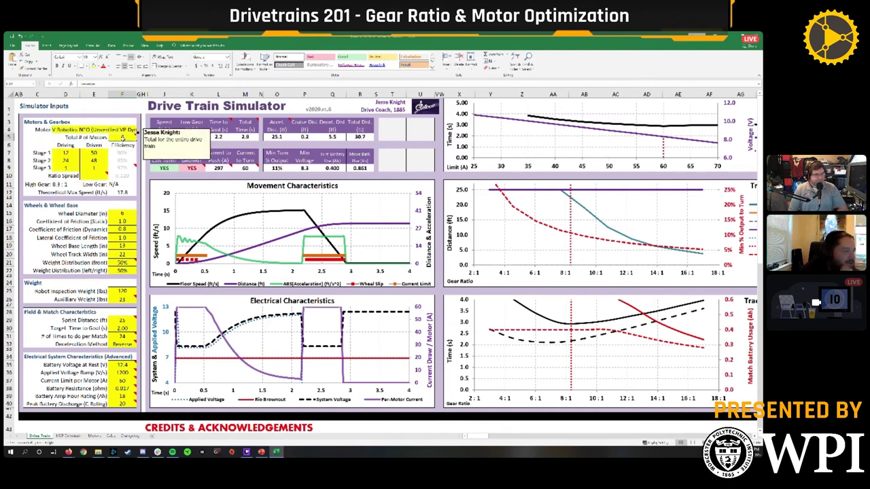
click(74, 153)
click(83, 151)
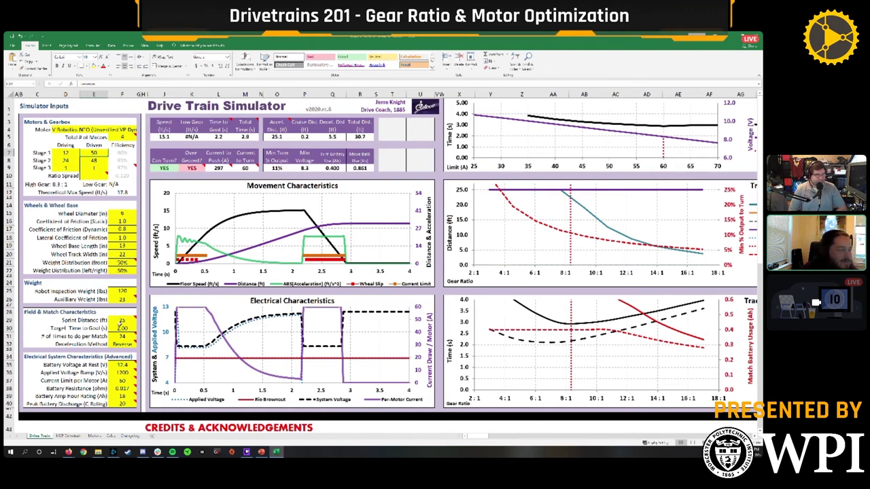
- Try a wheel diameter of 4 inches and restore it to 6 inches
click(124, 214)
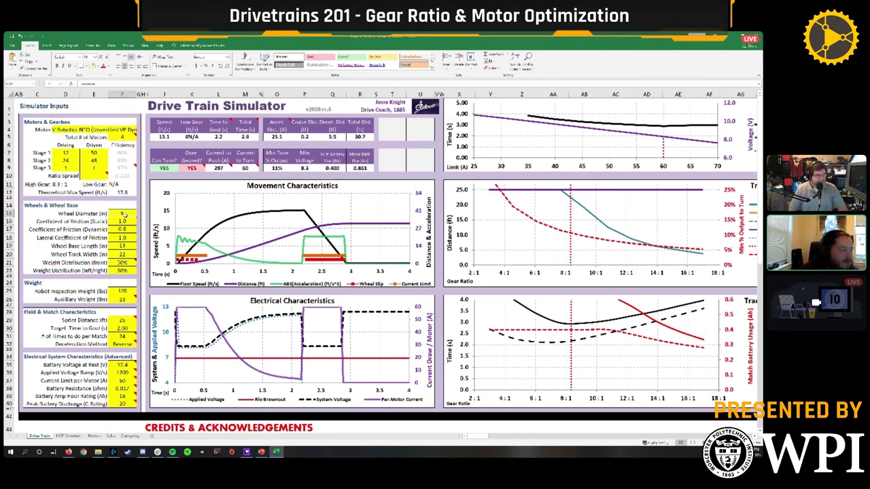
text(4)
key(Return)
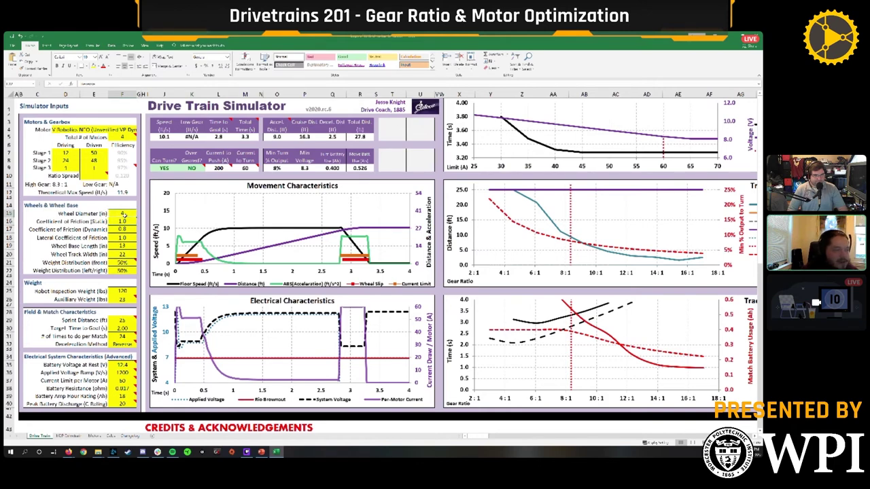
click(123, 214)
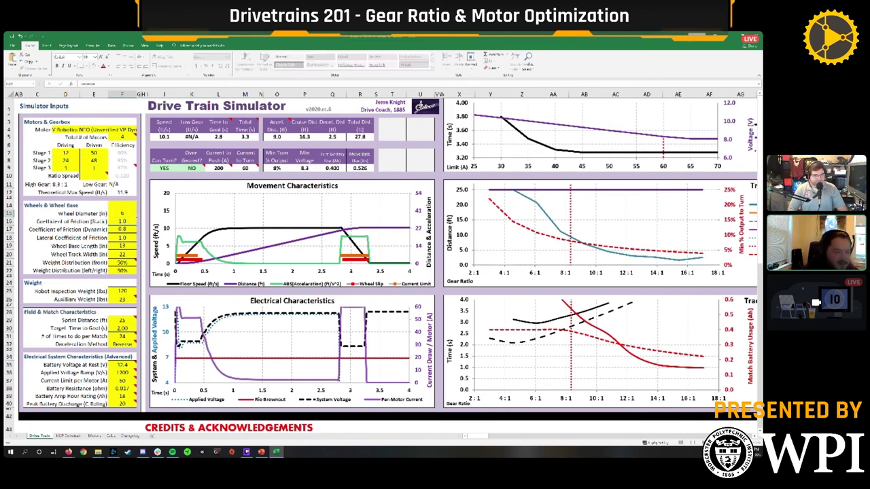
text(6)
key(Return)
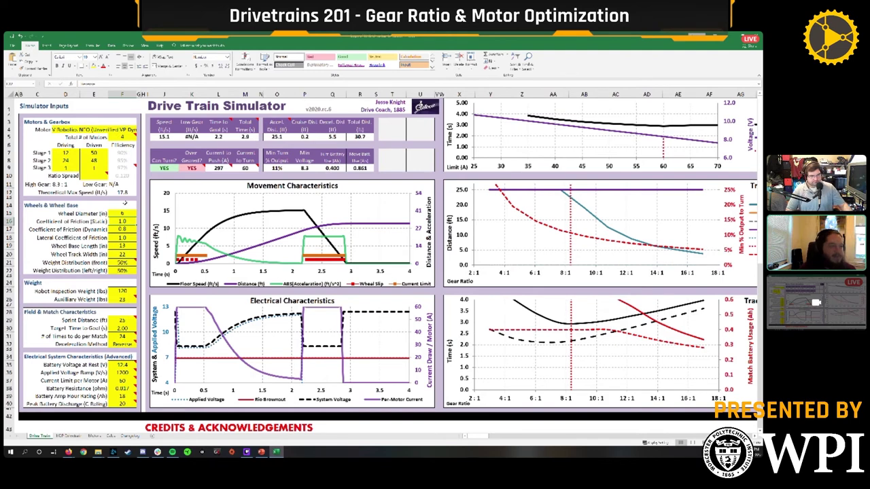
- Set the sprint distance to 18 ft in the field and match characteristics
click(121, 320)
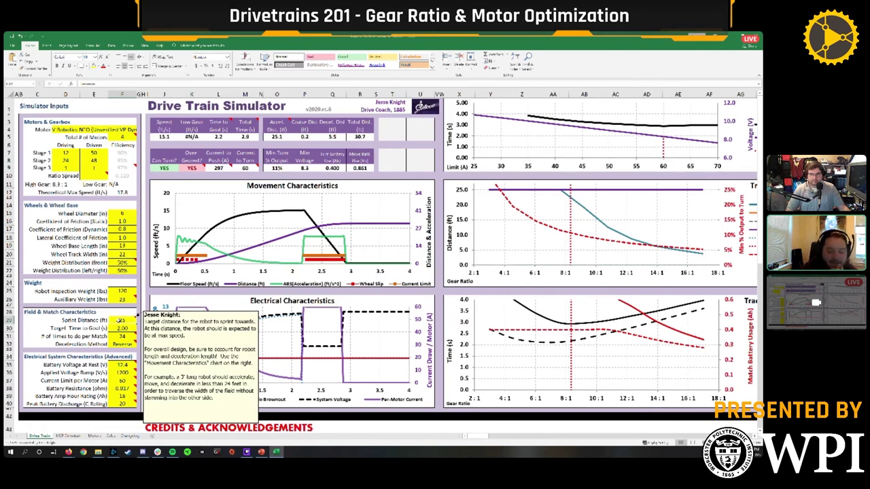
text(28)
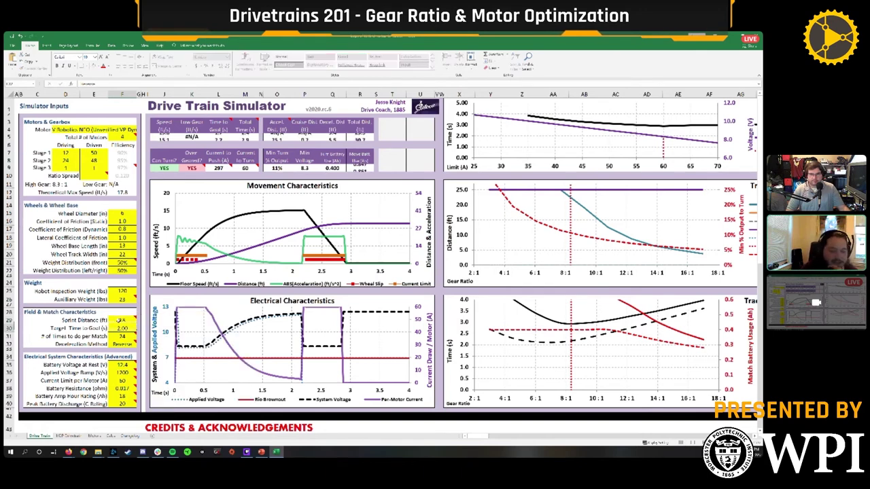
key(Return)
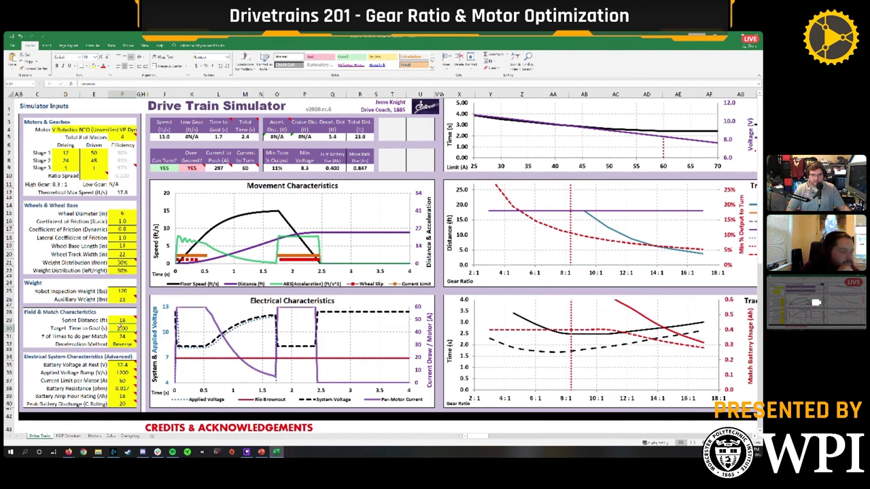
- Review the deceleration method choices and keep Reverse selected
mouse_move(138, 340)
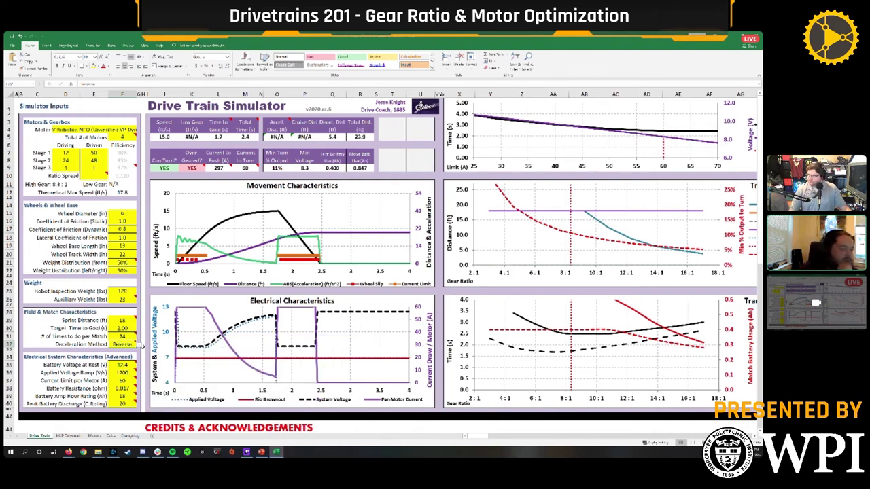
click(139, 345)
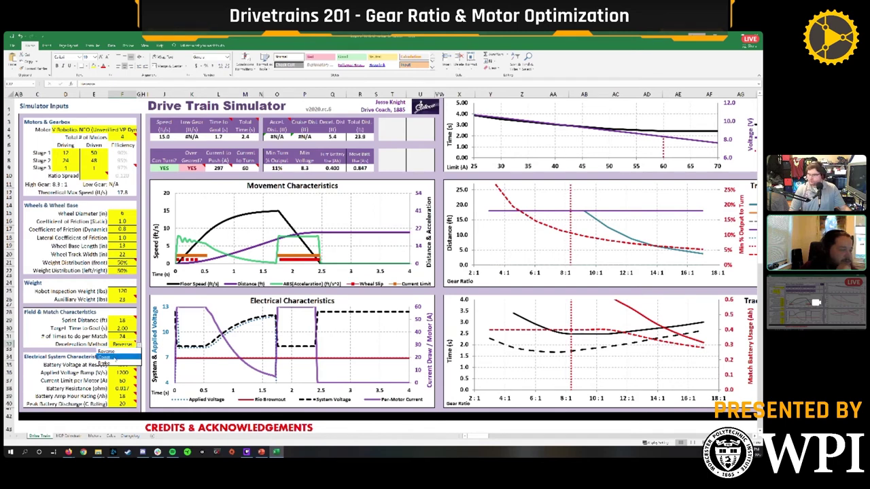
click(120, 353)
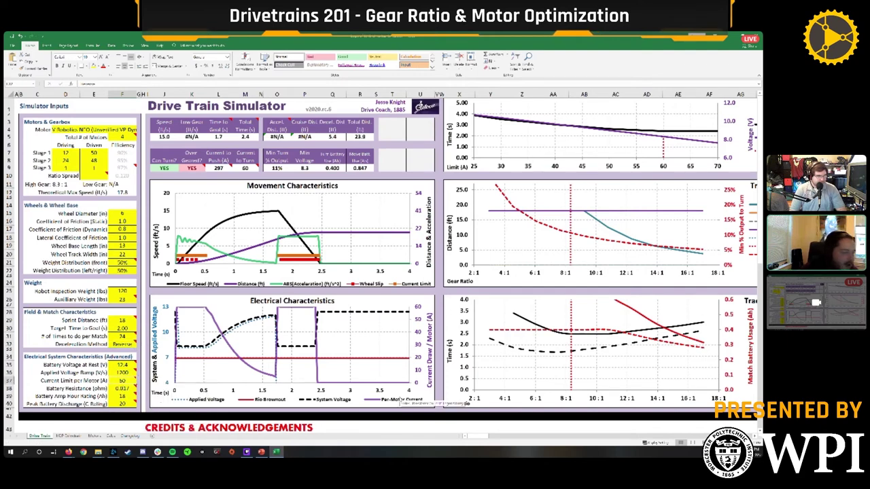
- Try a current limit of 40 A per motor and settle on 50 A
text(40)
key(Return)
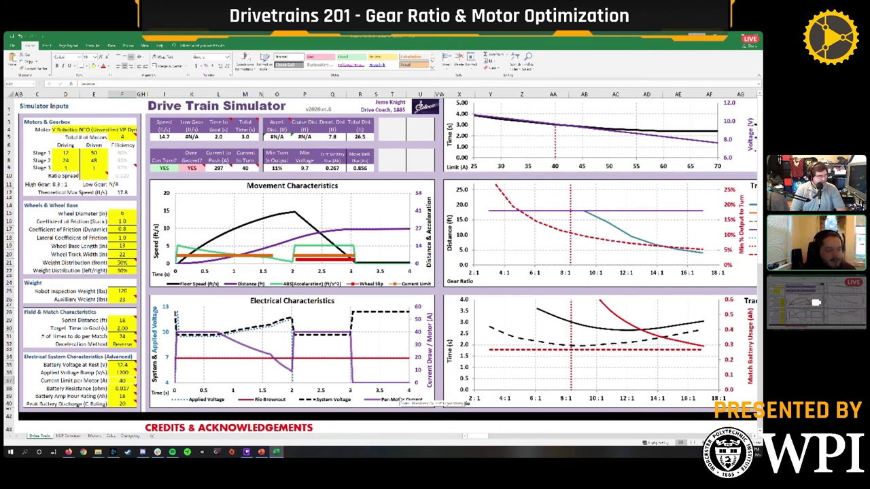
text(50)
key(Return)
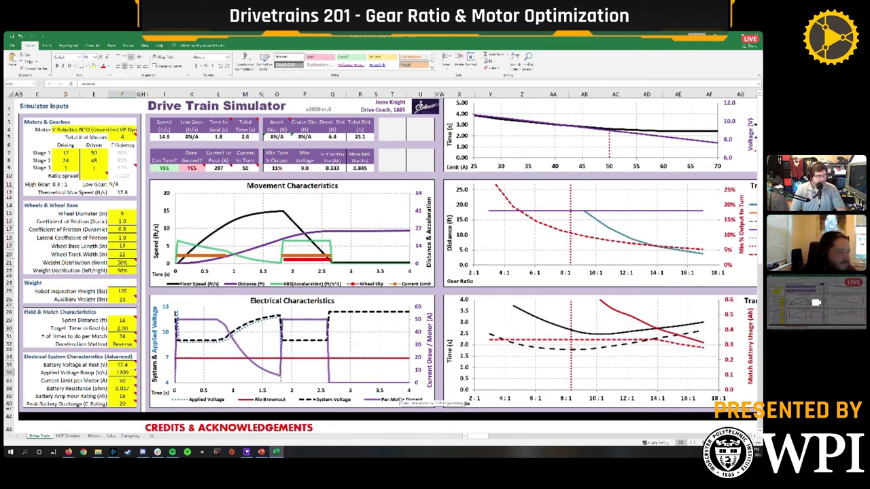
- Set the Stage 1 driving gear to 10 in the gearbox inputs
click(123, 246)
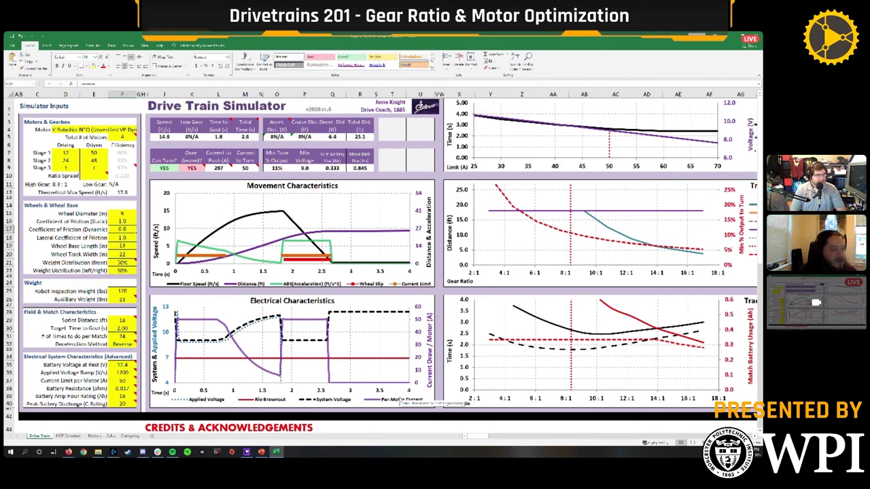
key(Up)
key(Up)
key(Up)
key(Up)
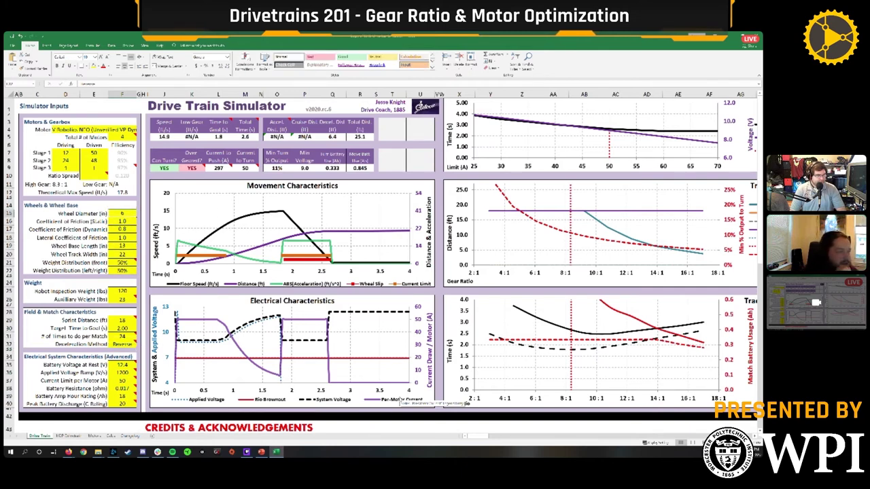
click(65, 153)
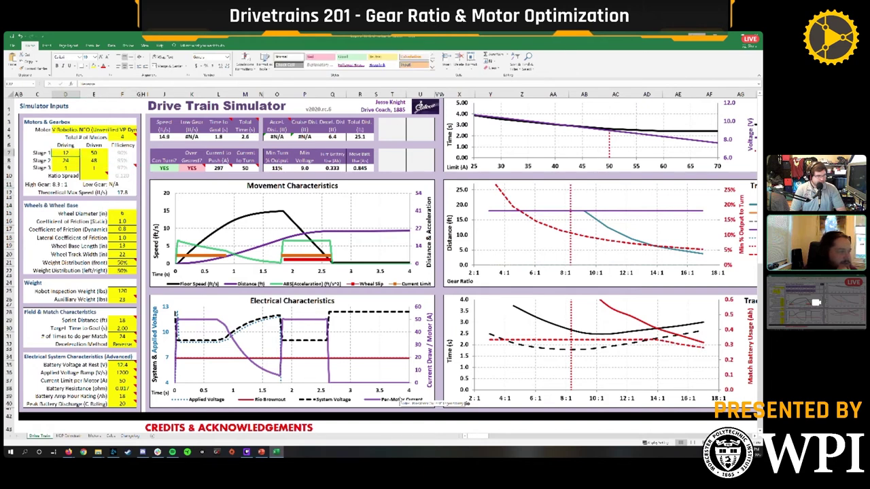
text(10)
key(Return)
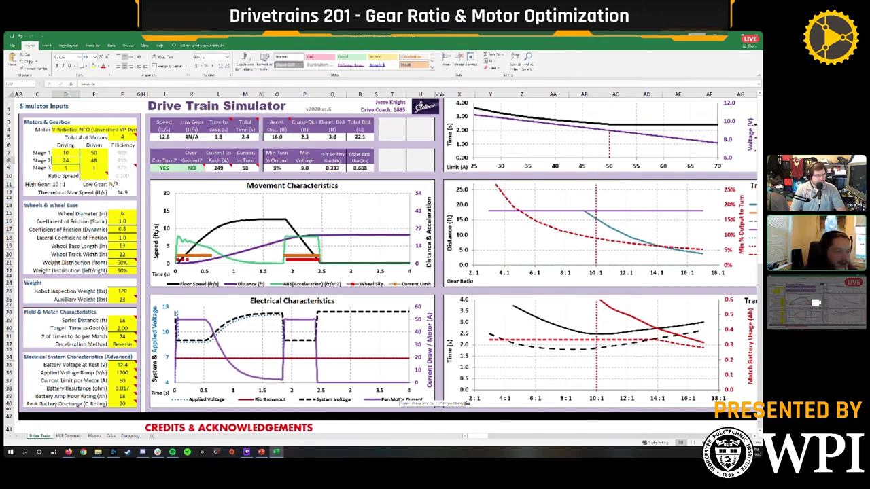
- Set the Stage 2 driving gear to 20 and its driven gear to 54
key(Up)
key(Right)
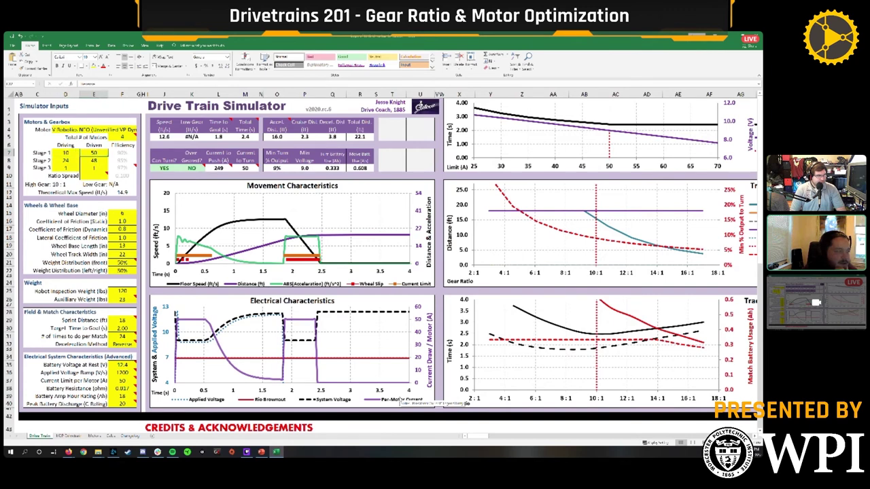
key(Down)
key(Left)
text(20)
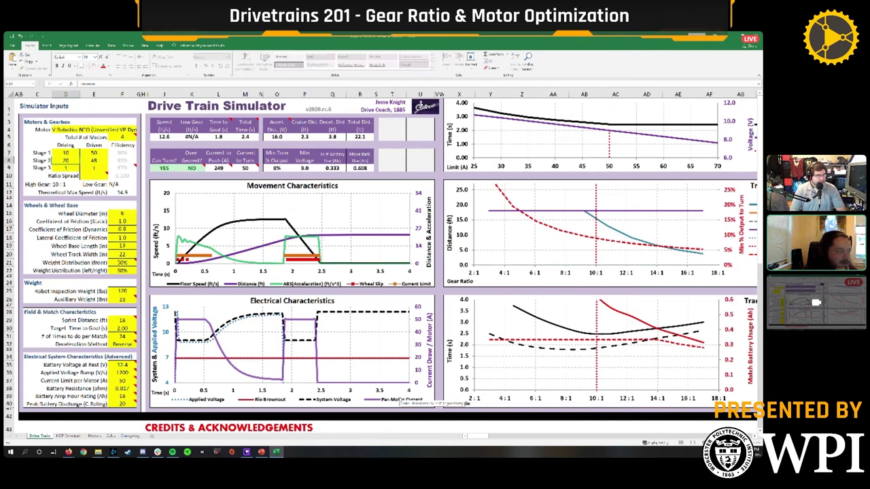
key(Tab)
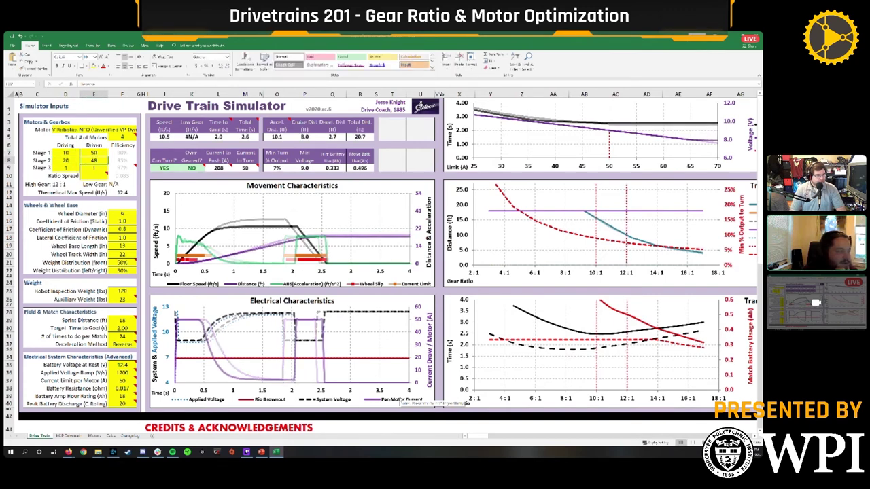
text(54)
key(Return)
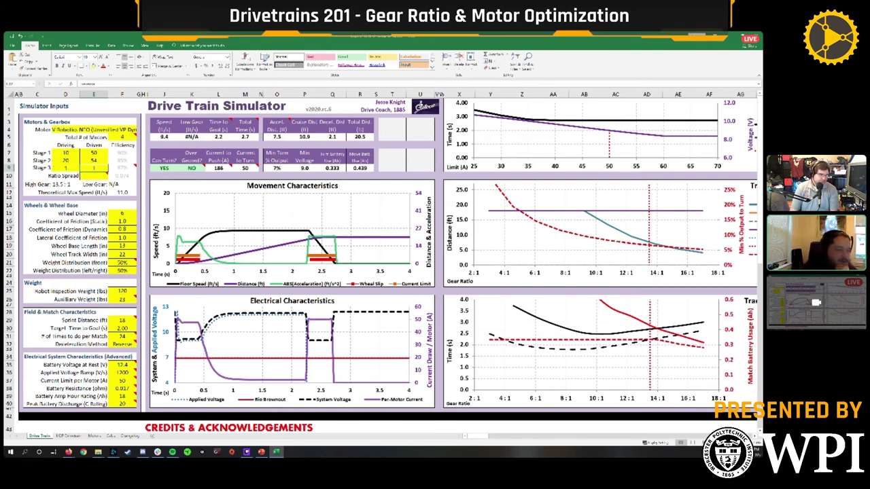
- Test a 150 A current limit per motor and return the limit to 50 A
mouse_move(134, 381)
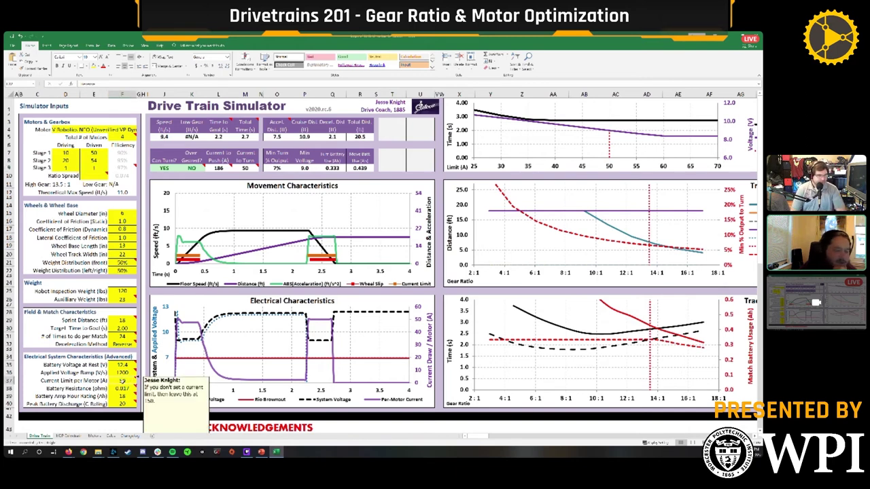
text(150)
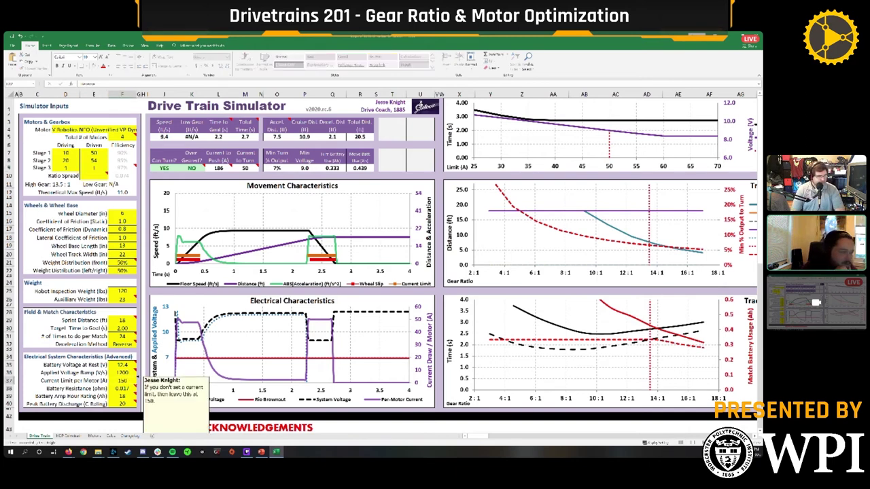
key(Return)
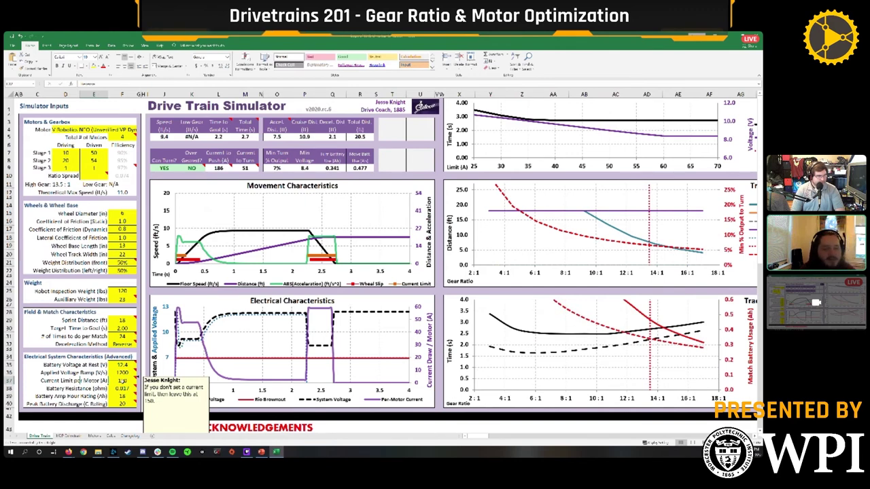
click(123, 381)
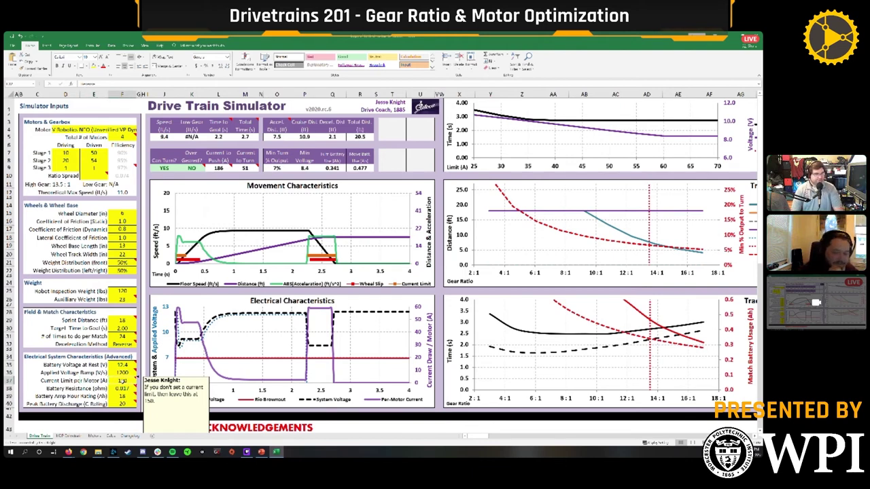
text(50)
key(Return)
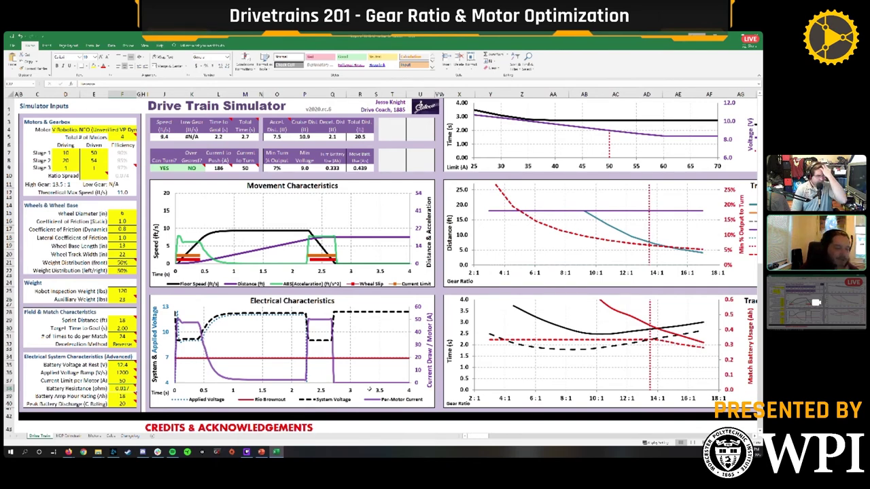
- Try a current limit of 25 A per motor and raise it to 30 A, keeping the tradeoff charts in view
scroll(483, 437, right, 3)
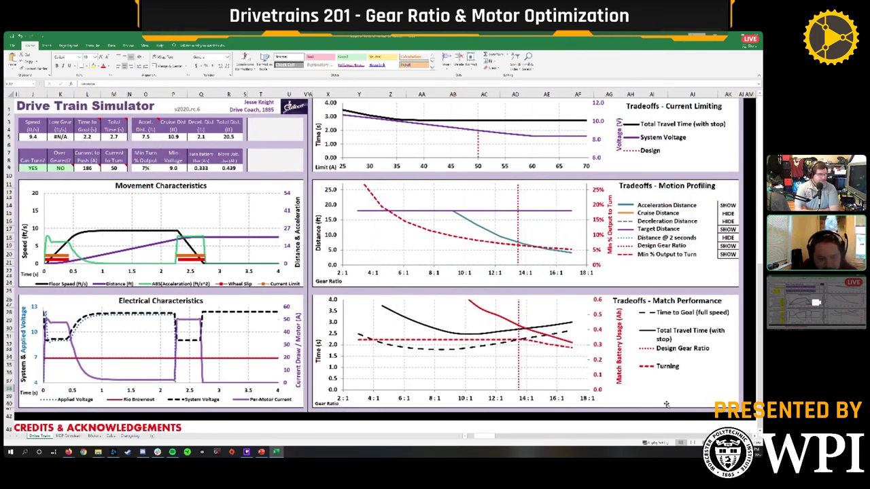
scroll(701, 429, down, 1)
scroll(679, 428, down, 2)
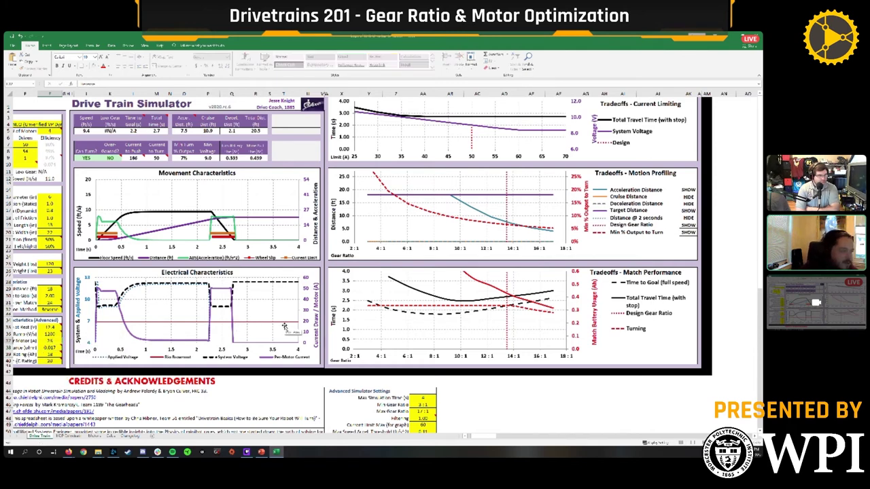
key(Return)
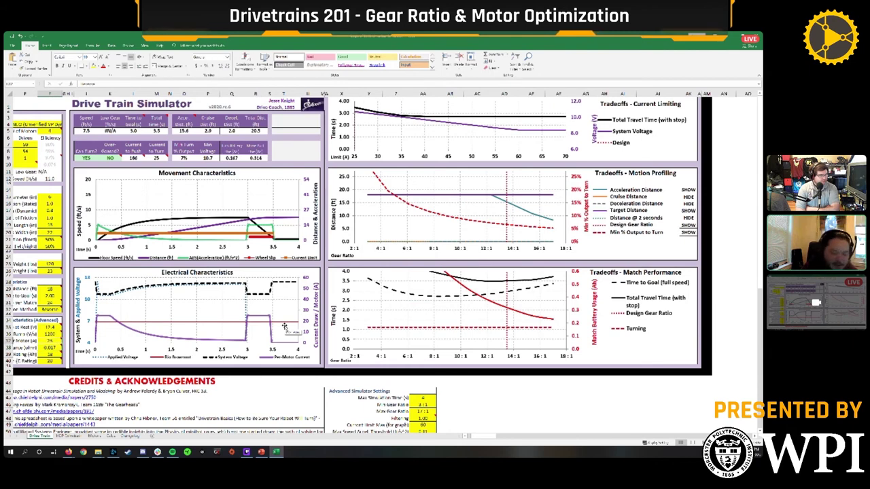
key(Return)
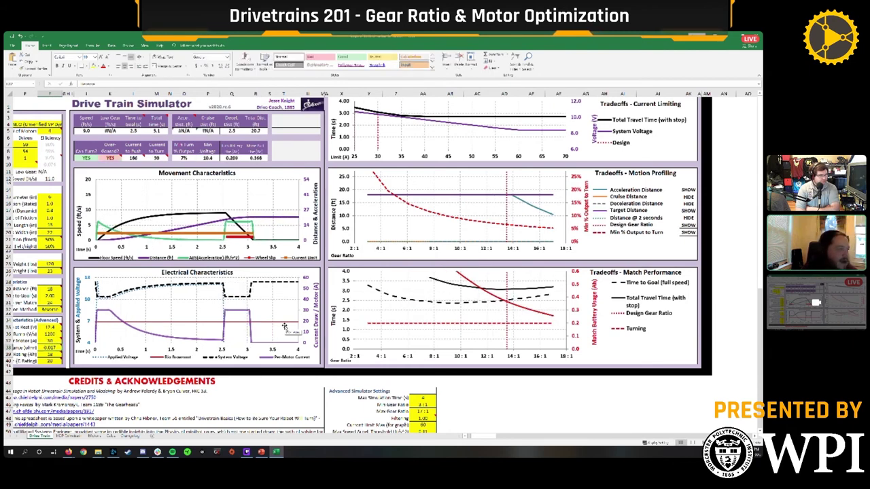